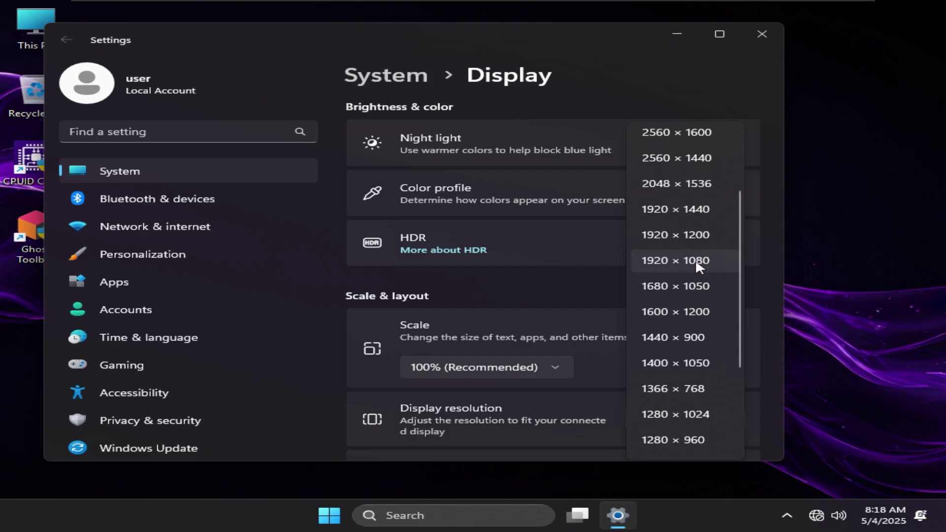
- Set the display resolution to 1920 × 1080, keep the change and close Settings
left_click(696, 260)
left_click(198, 206)
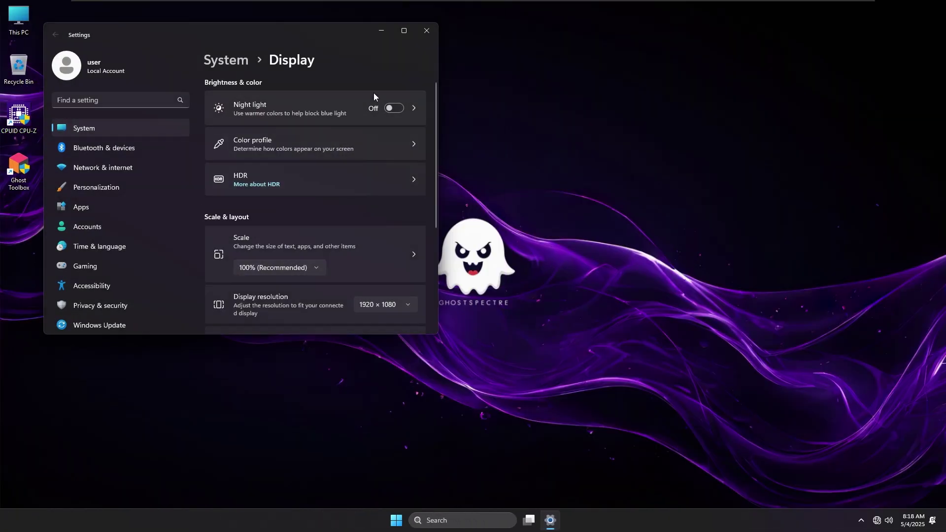
left_click(426, 30)
- Open Task Manager and review the background processes, then the CPU and memory performance
right_click(635, 521)
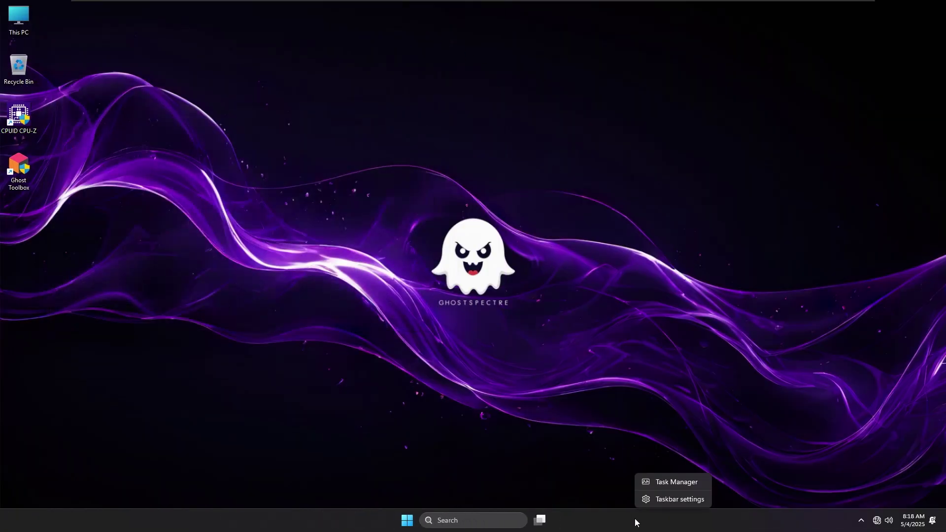
left_click(675, 481)
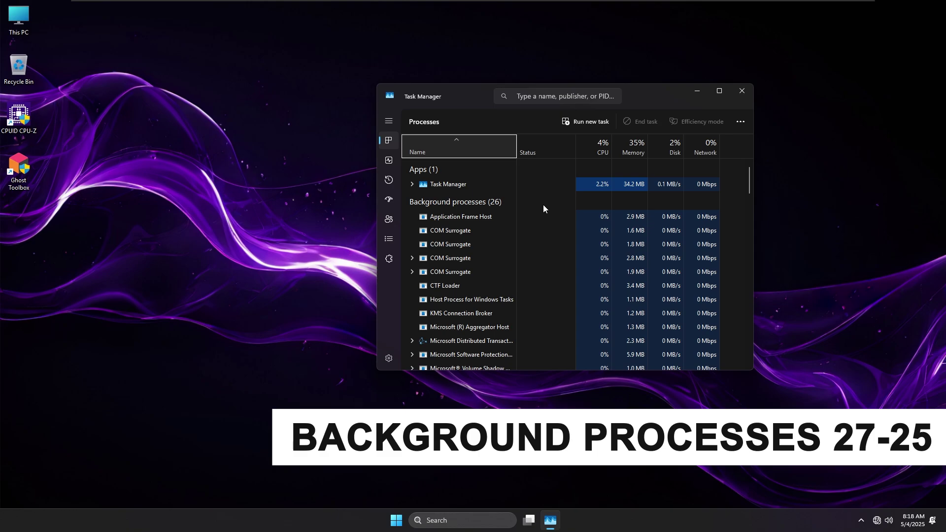
left_click(389, 161)
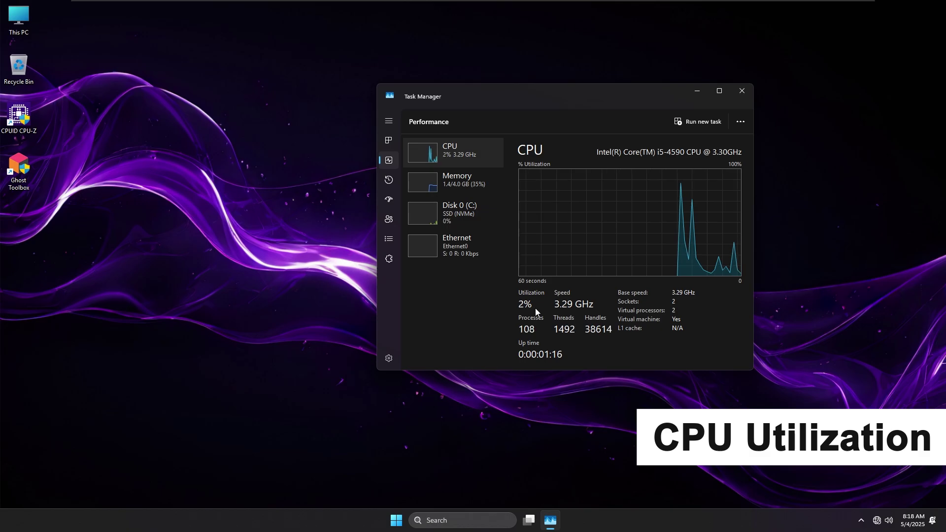
left_click(502, 189)
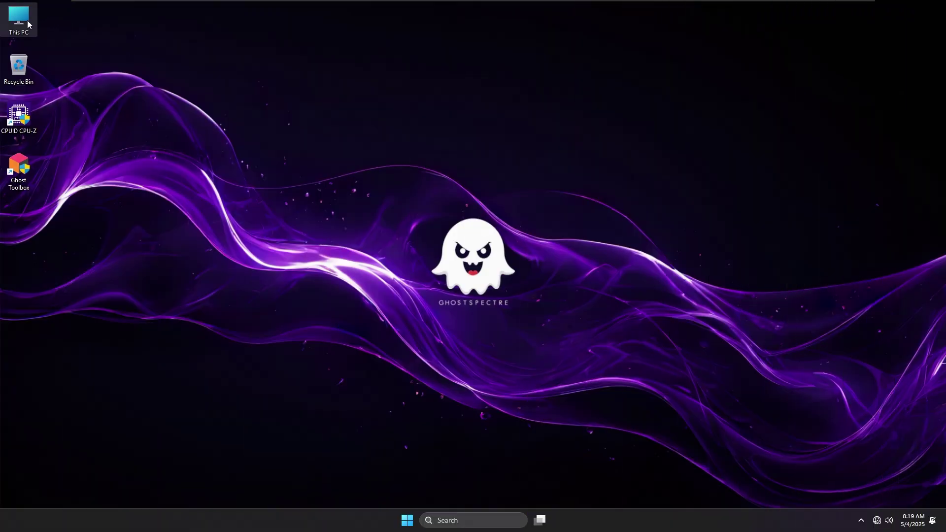
- Check the used space in the properties of Local Disk (C:) from This PC, then close both windows
double_click(28, 20)
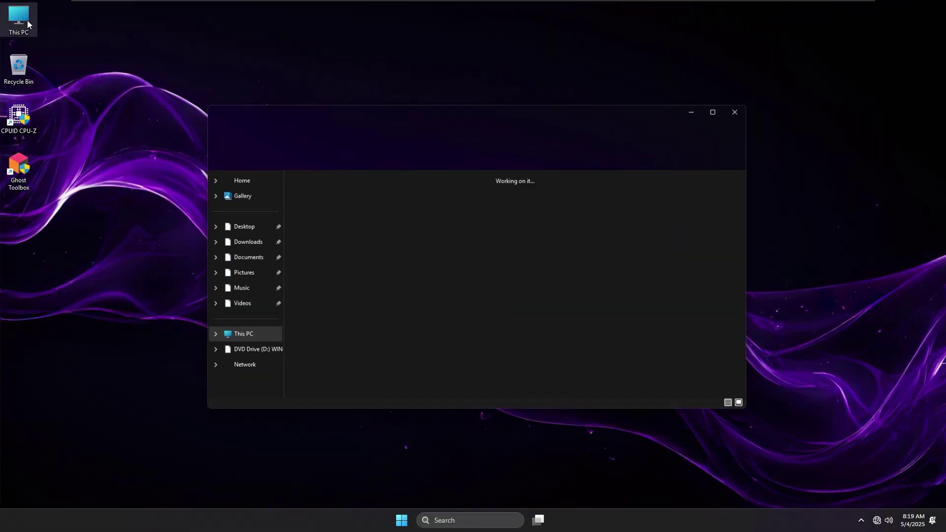
left_click(361, 207)
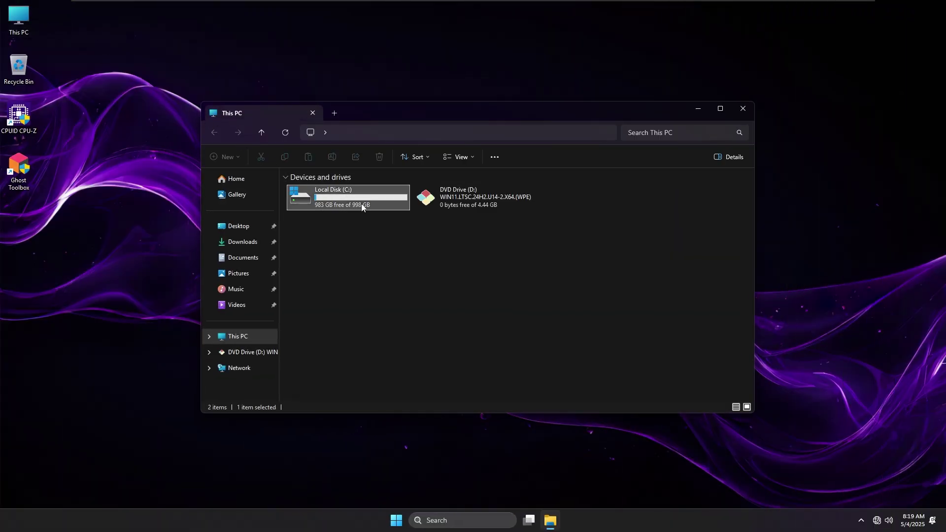
right_click(362, 203)
left_click(396, 356)
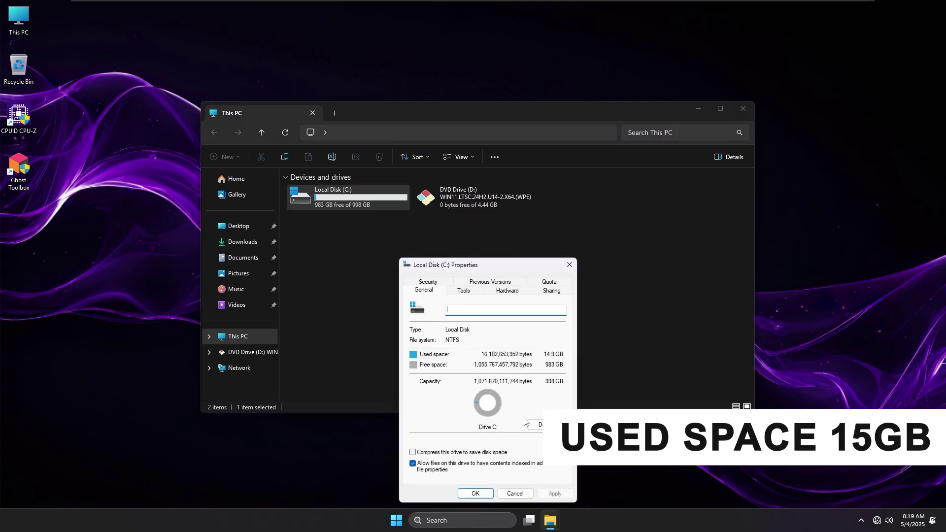
left_click(569, 265)
left_click(738, 114)
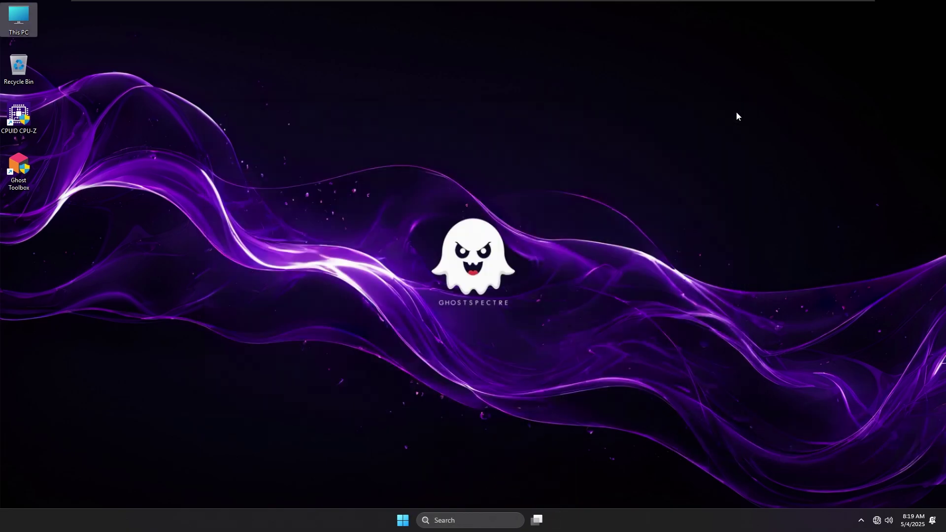
- Run winver to view the Windows version and edition, then close the About Windows dialog
key("super")
type("winver")
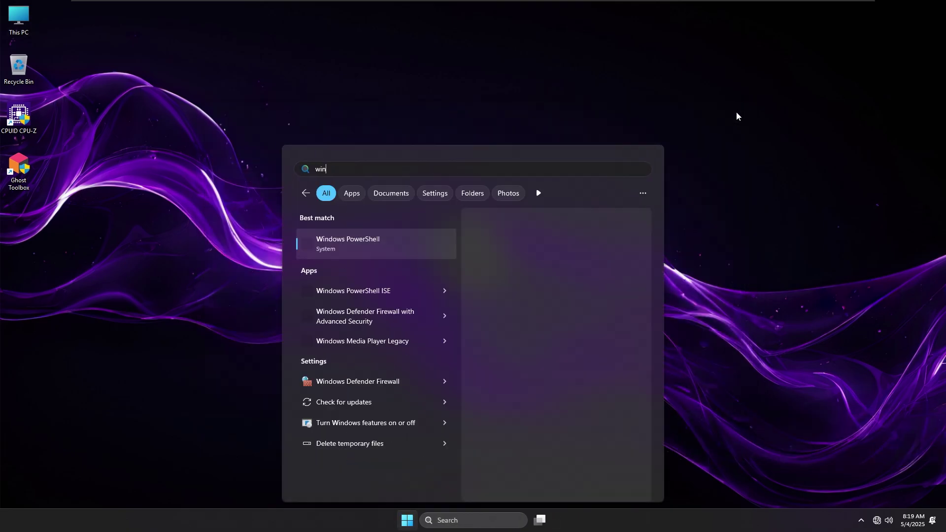
left_click(394, 241)
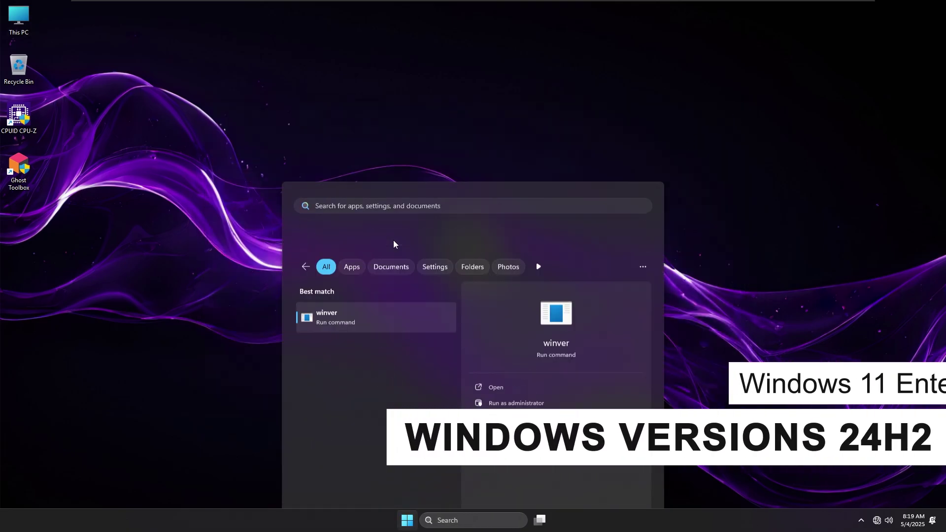
left_click_drag(124, 31, 588, 28)
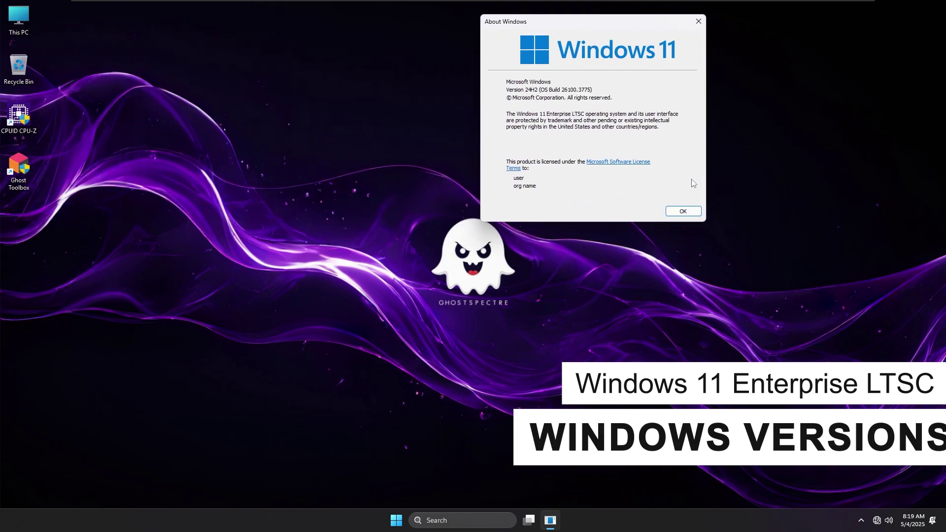
left_click(691, 211)
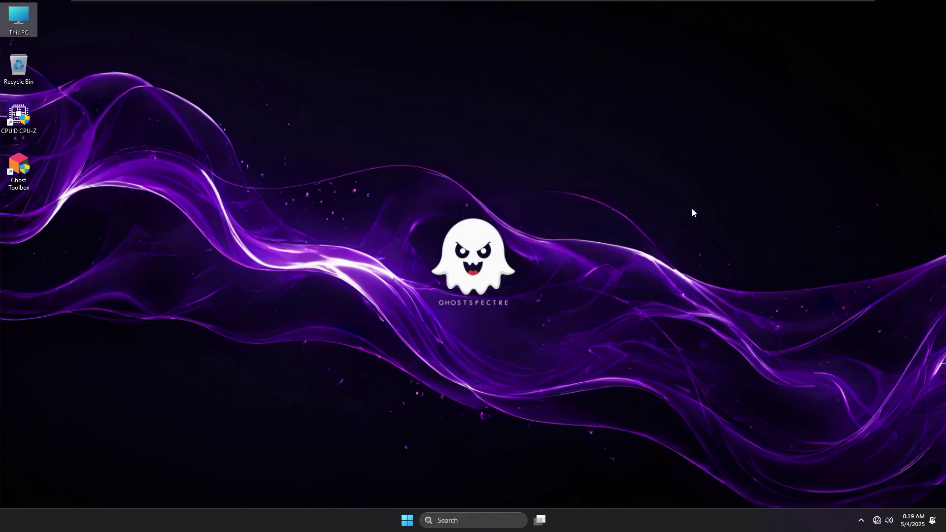
- Look through the Start menu's pinned items and the full list of installed apps
left_click(408, 522)
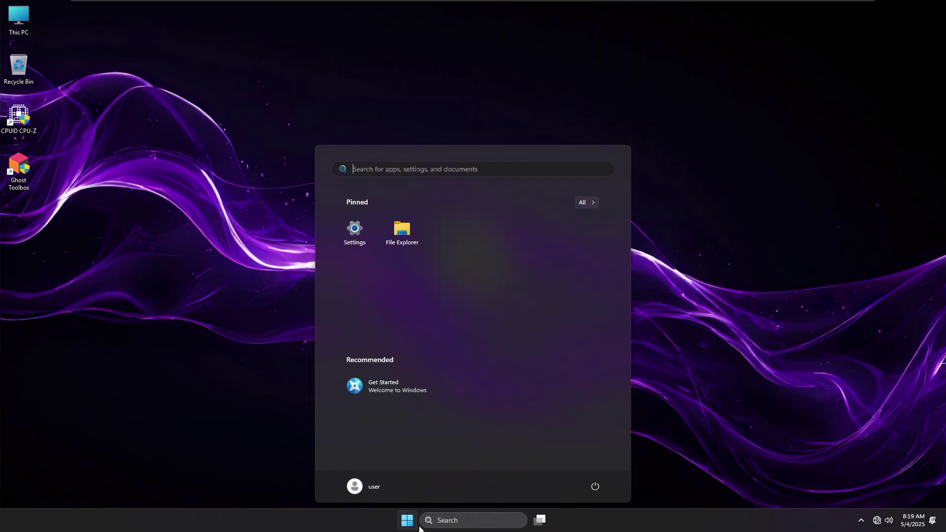
left_click(591, 202)
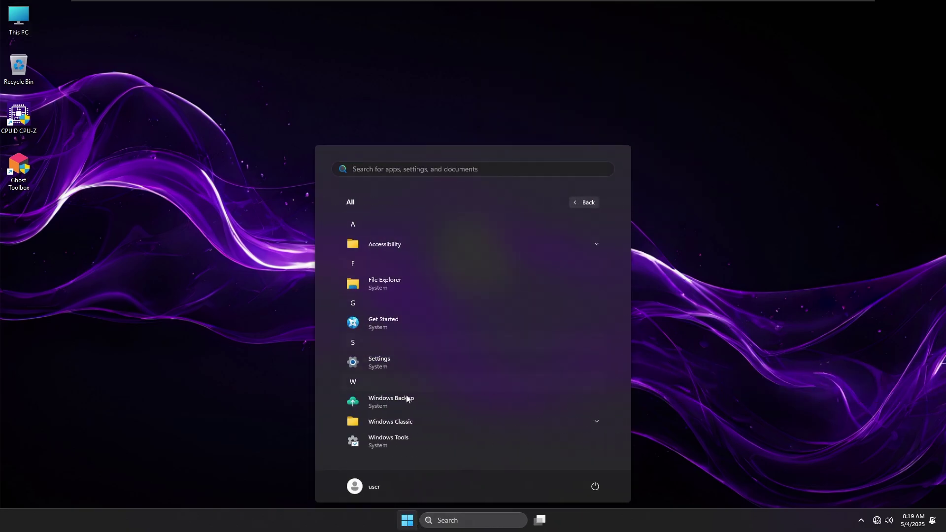
left_click(586, 202)
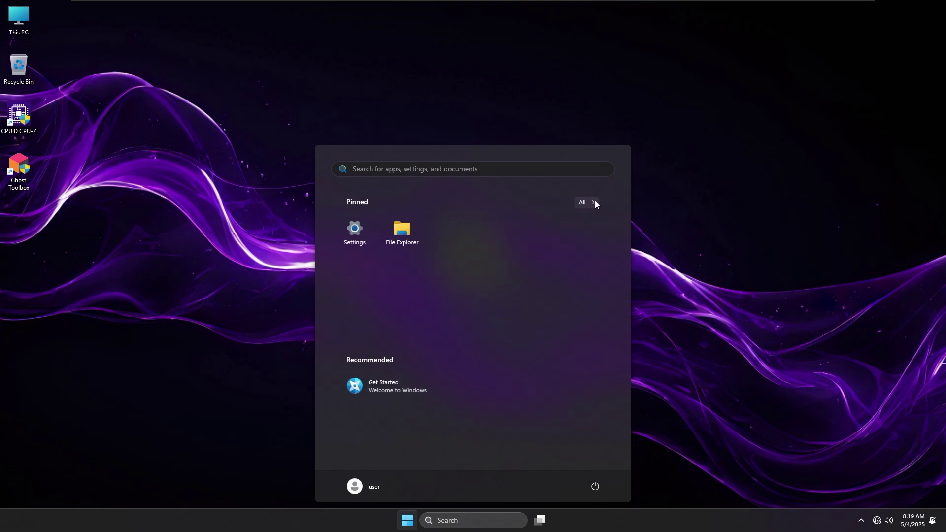
left_click(592, 201)
left_click(616, 127)
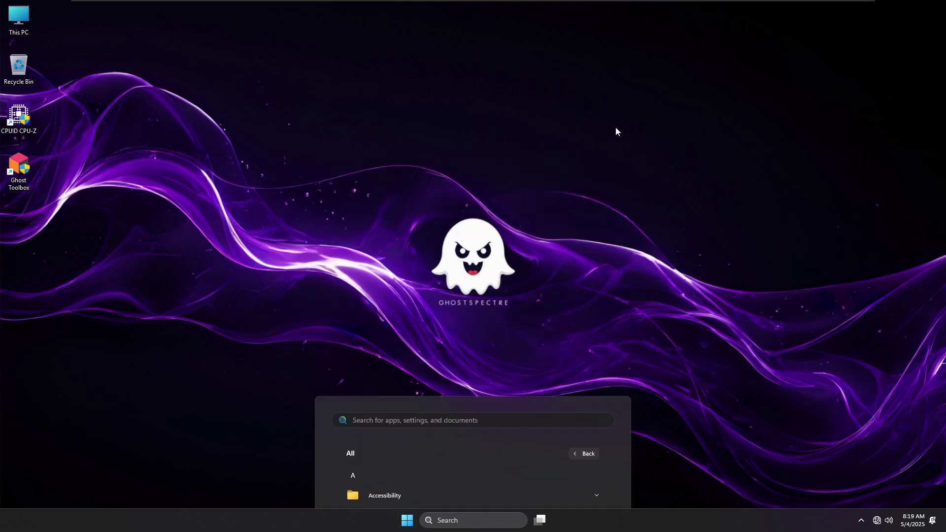
right_click(408, 522)
left_click(411, 522)
- View the Windows specifications on the System About page in Settings, highlight the edition, and close Settings
left_click(412, 523)
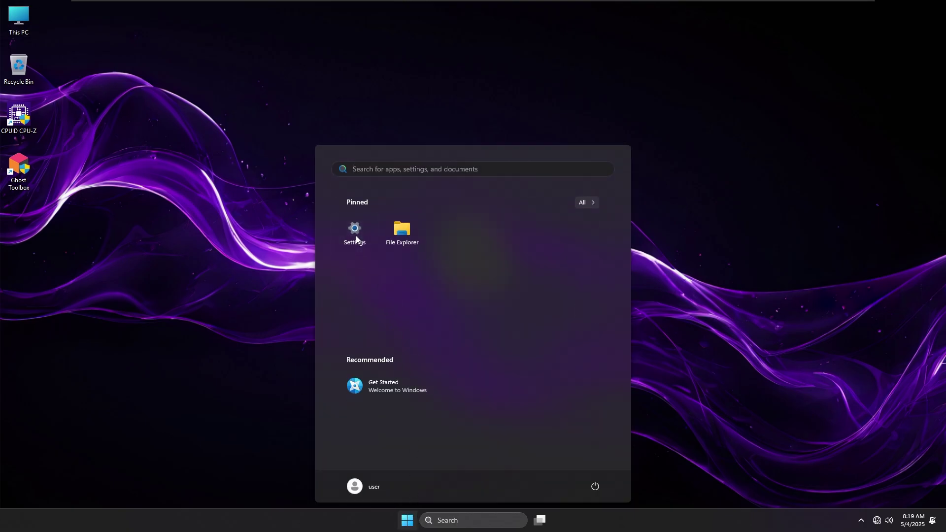
left_click(356, 235)
left_click(406, 32)
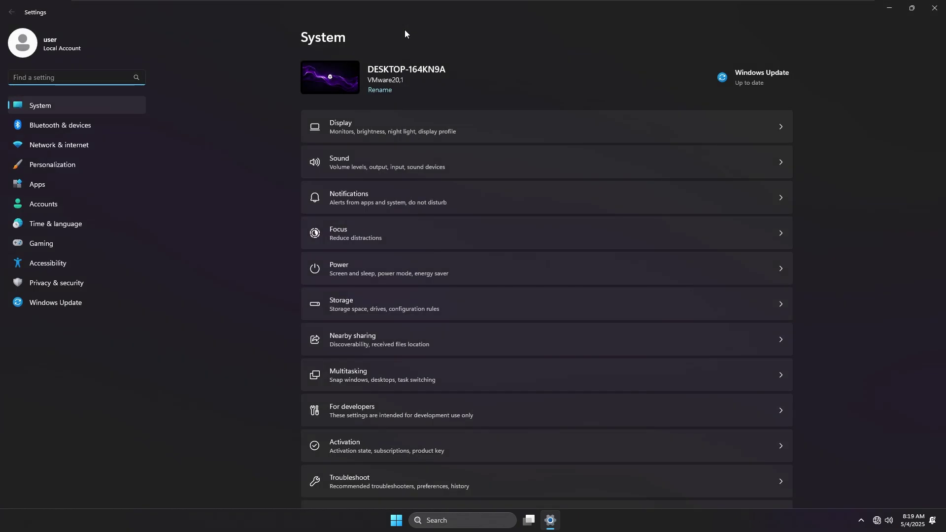
scroll(514, 377, "down", 5)
left_click(374, 477)
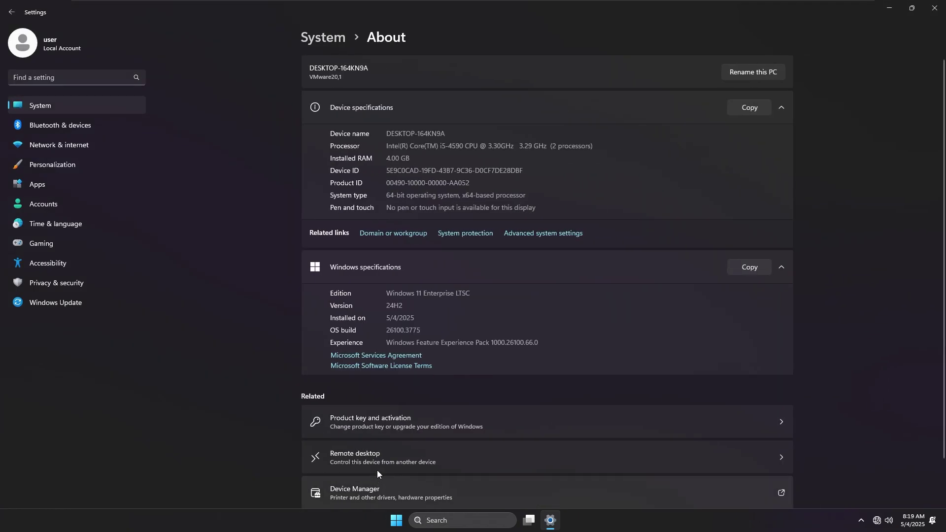
left_click_drag(386, 305, 323, 300)
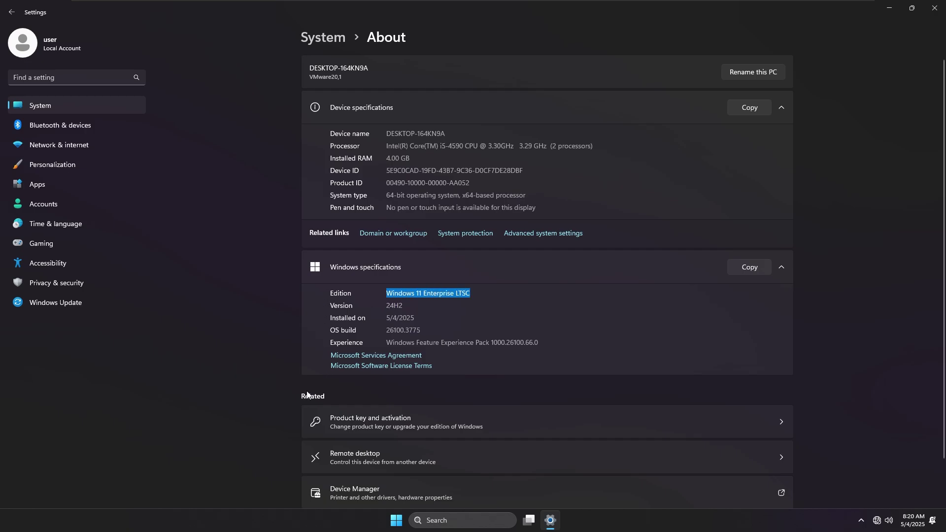
left_click(935, 7)
- Open Control Panel and bring up the Windows Features dialog from the Programs category
key("super")
type("control")
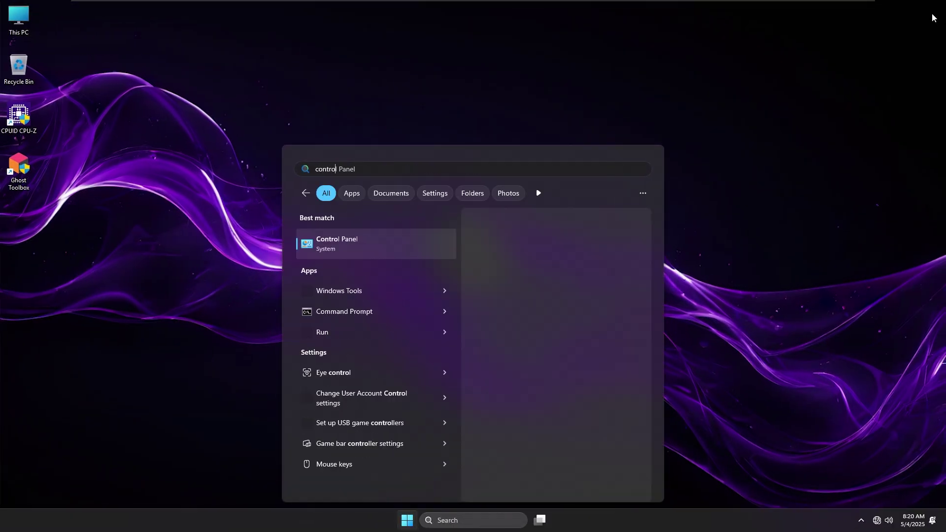
left_click(359, 249)
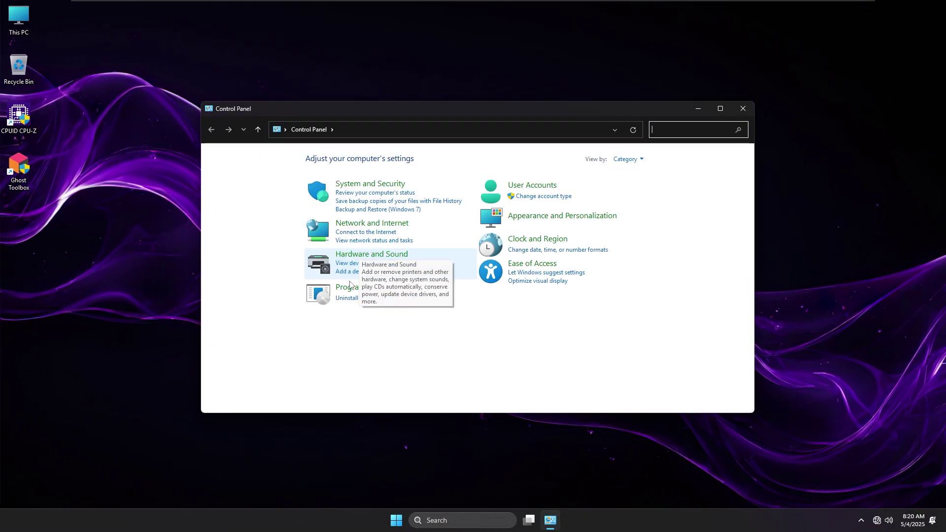
left_click(347, 294)
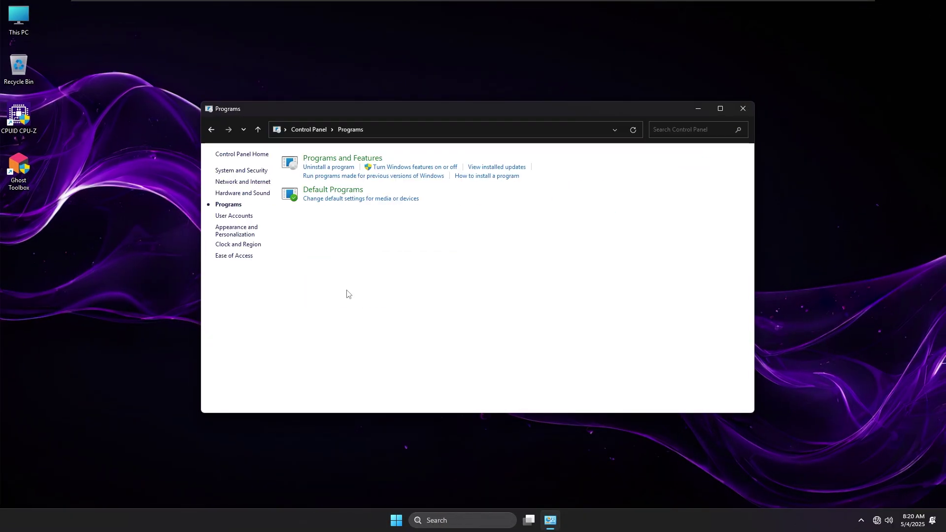
left_click(448, 167)
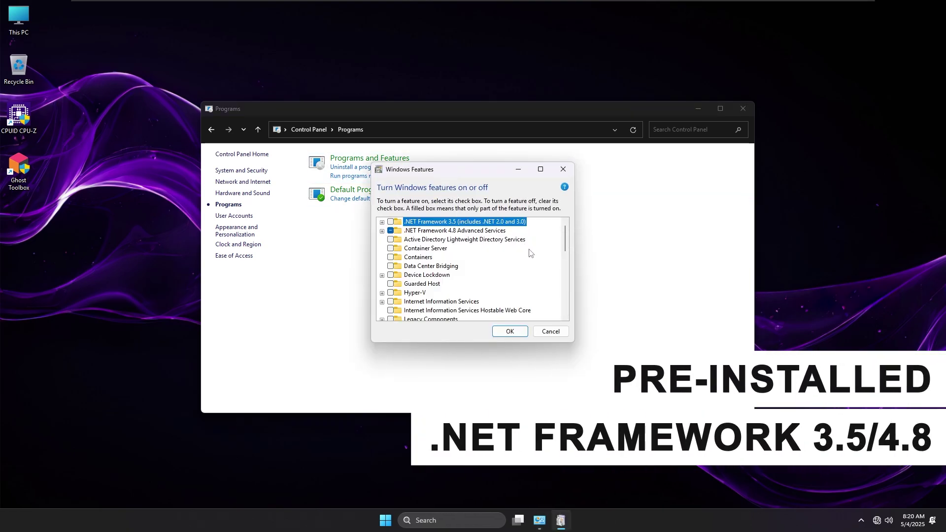
- Examine the whole list of Windows features for enabled components, then close the dialog and Control Panel
scroll(529, 272, "down", 1)
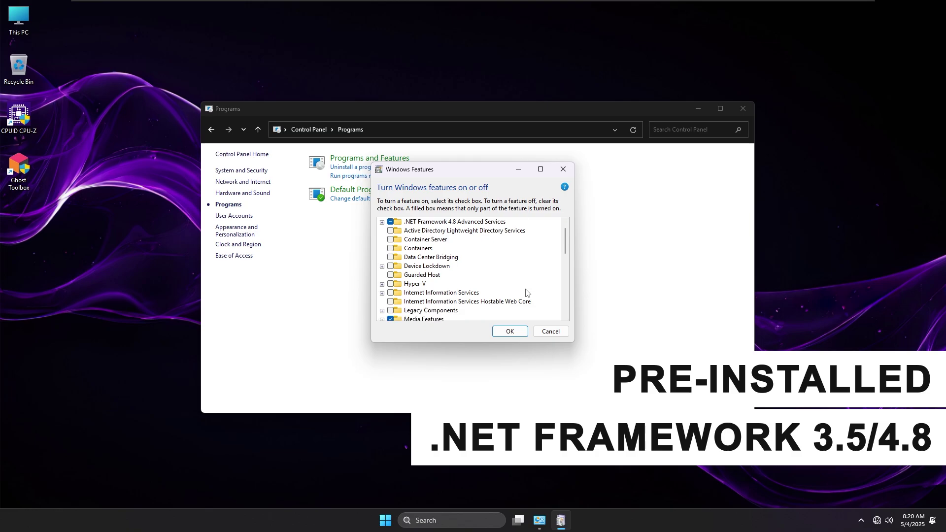
scroll(524, 299, "down", 1)
scroll(524, 303, "down", 1)
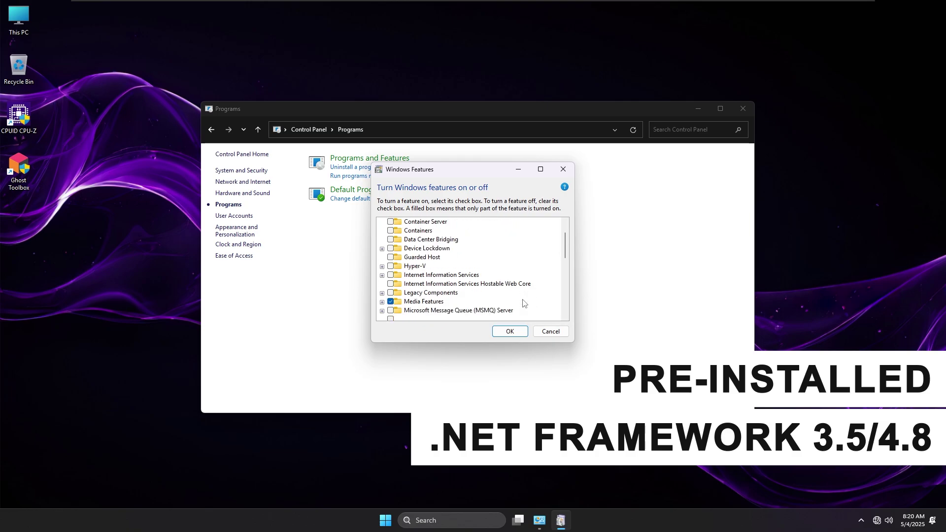
scroll(524, 303, "down", 1)
scroll(524, 304, "down", 1)
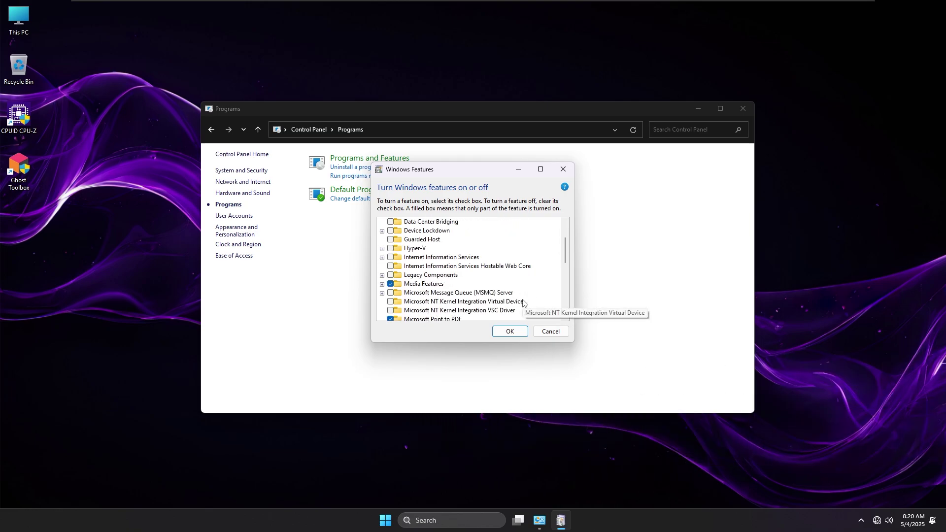
scroll(524, 303, "down", 5)
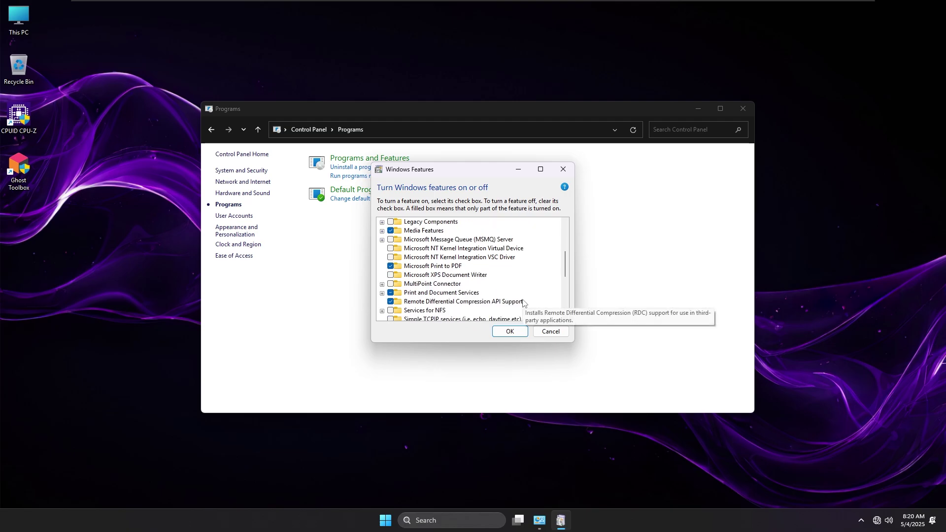
scroll(524, 303, "down", 6)
scroll(523, 303, "down", 1)
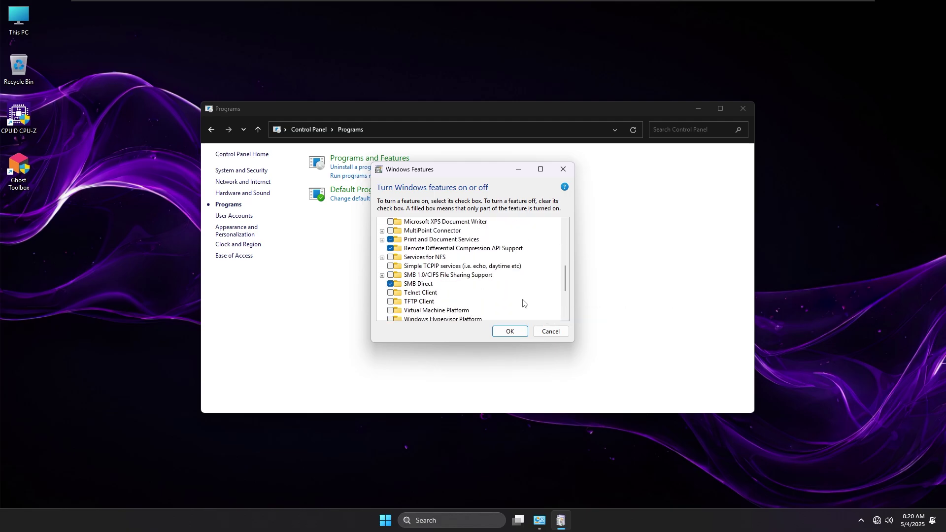
scroll(524, 303, "down", 4)
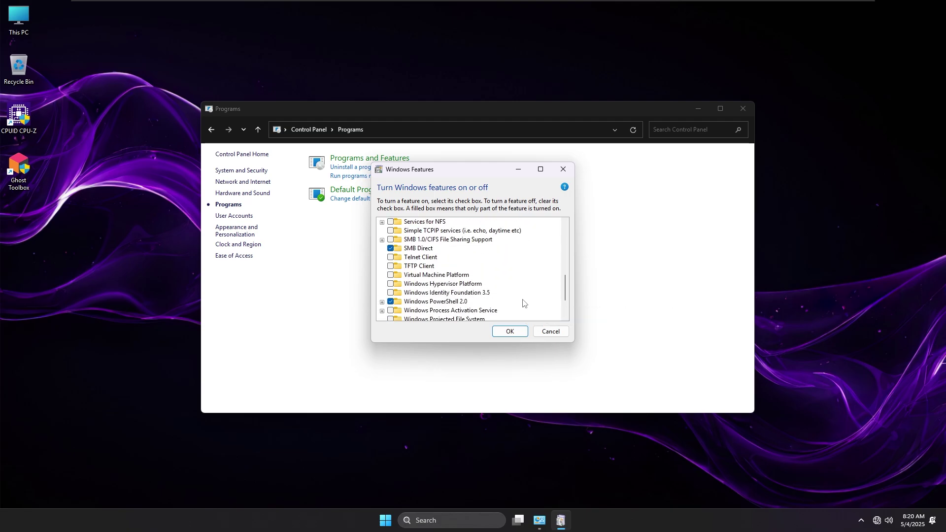
scroll(523, 303, "down", 5)
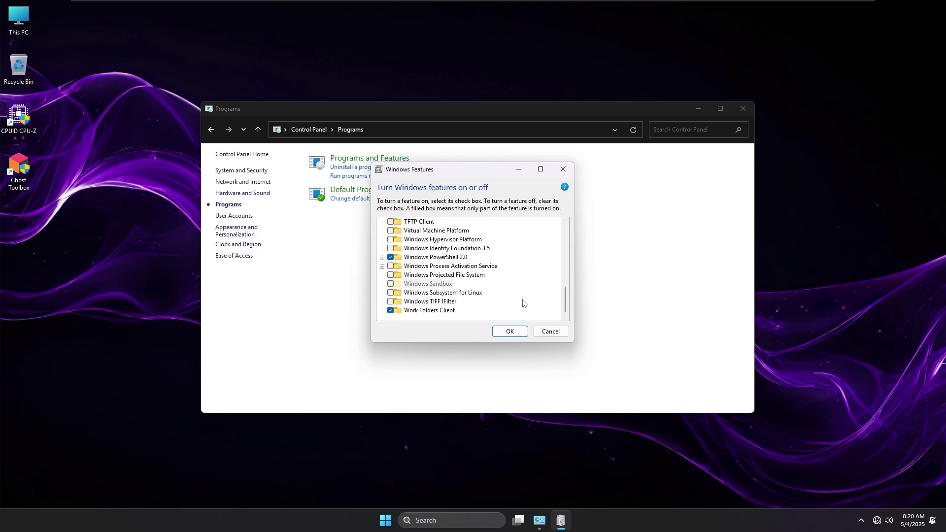
left_click(510, 331)
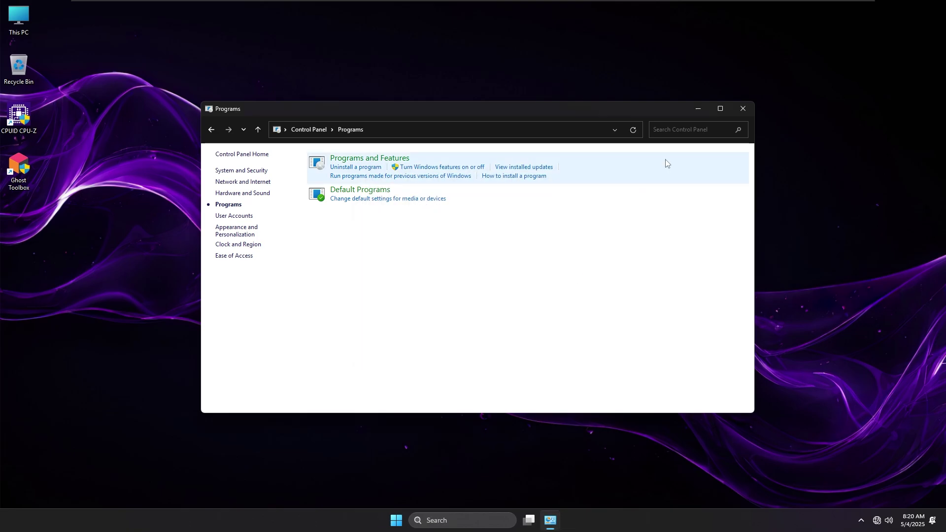
left_click(744, 108)
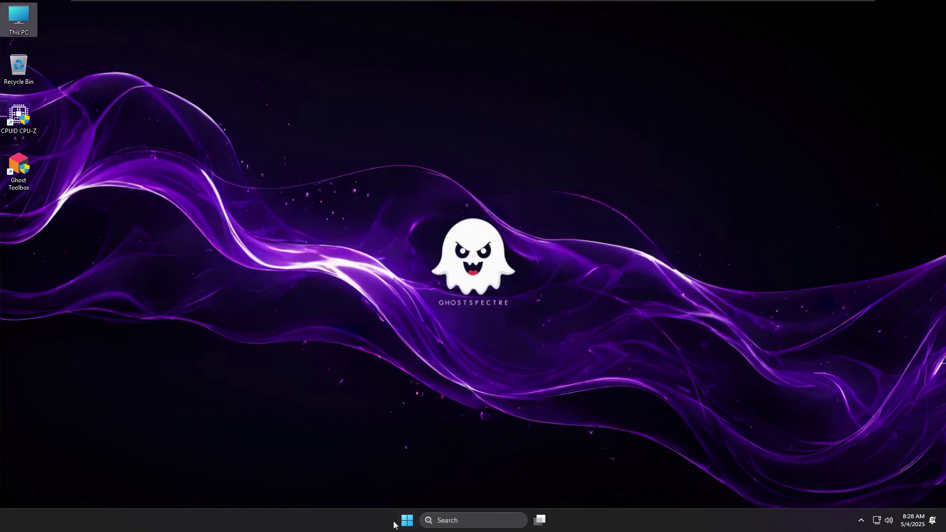
- Open Windows Update in Settings, retry all the failed updates, and close Settings
left_click(406, 521)
left_click(365, 242)
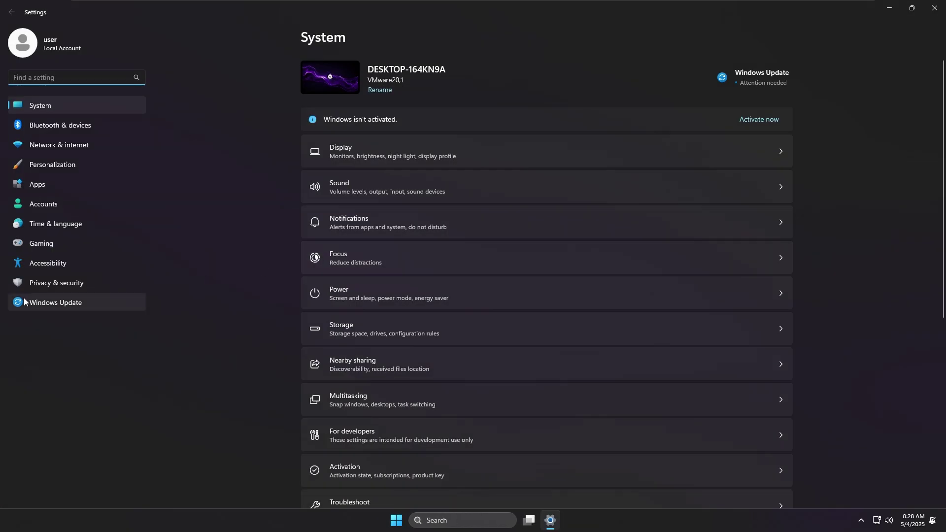
left_click(23, 301)
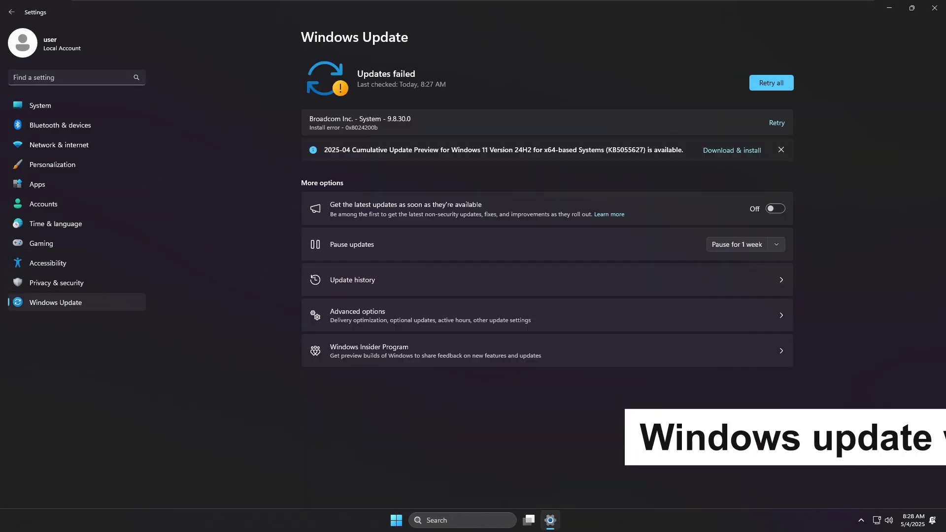
left_click(779, 83)
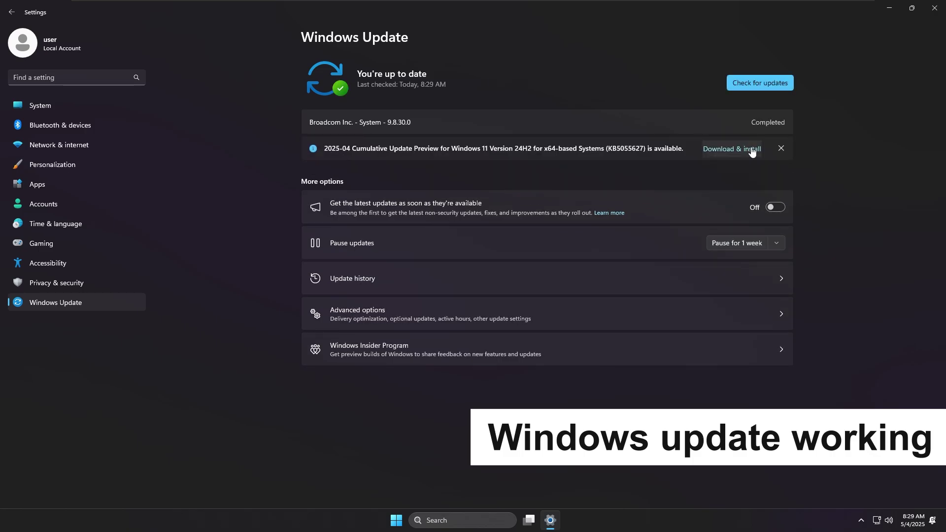
left_click(935, 8)
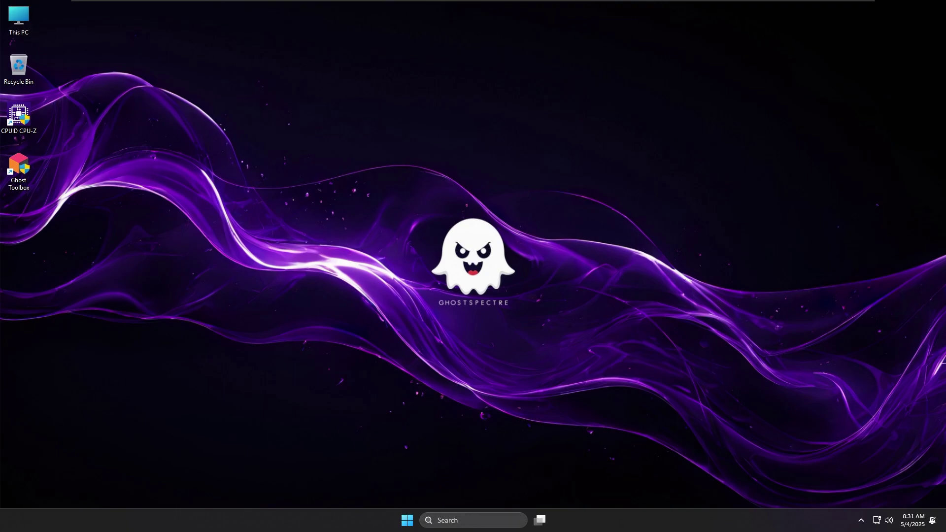
- Launch Ghost Toolbox, centre its window on the desktop, and open option 51, the Internet Browser installer list
double_click(18, 170)
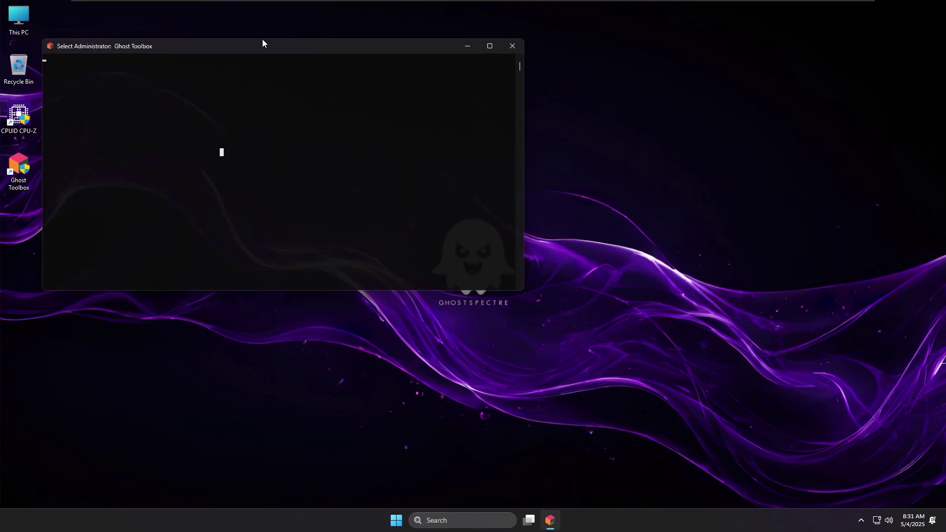
left_click_drag(262, 44, 495, 60)
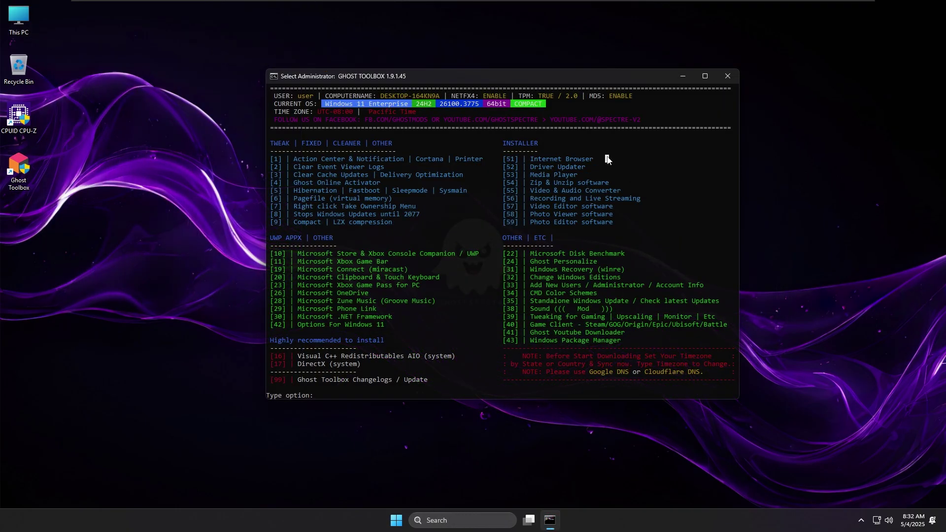
type("151")
key("Return")
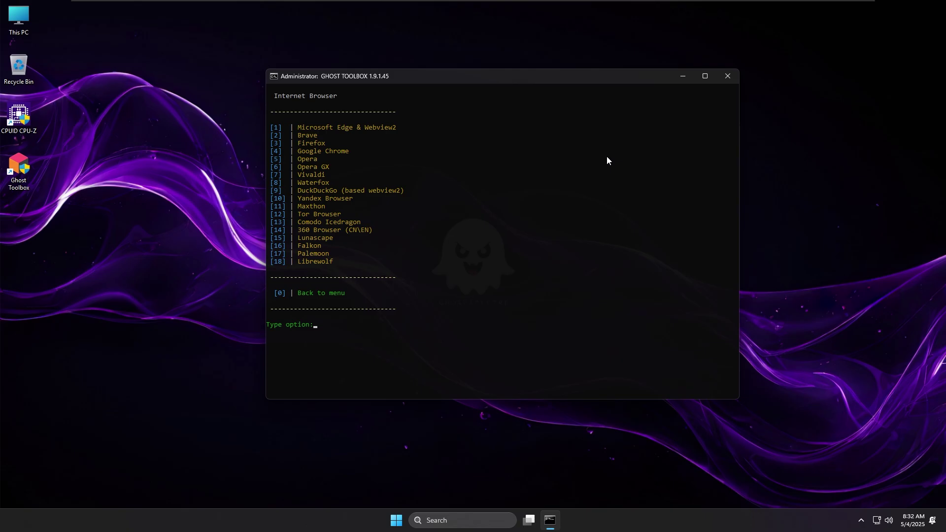
- Run option 2, Clear Event Viewer Logs, from the Ghost Toolbox main menu
key("Return")
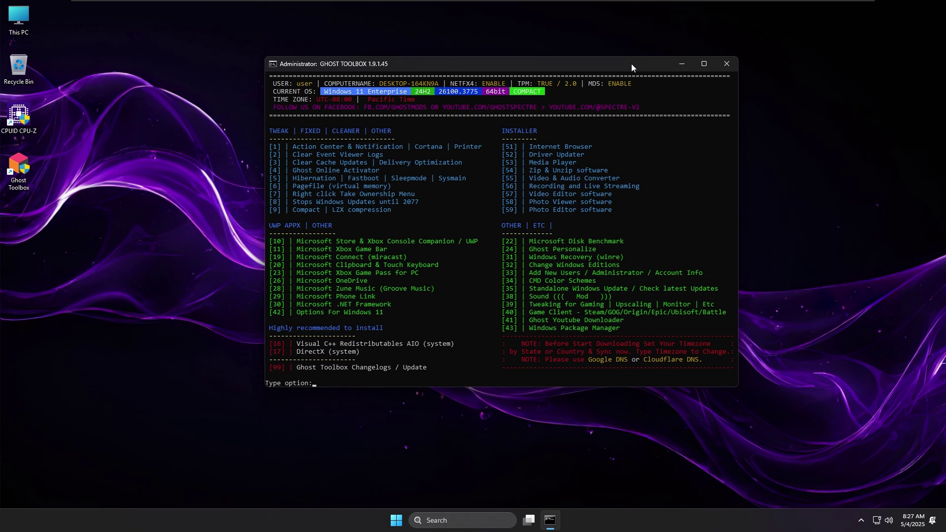
key("Return")
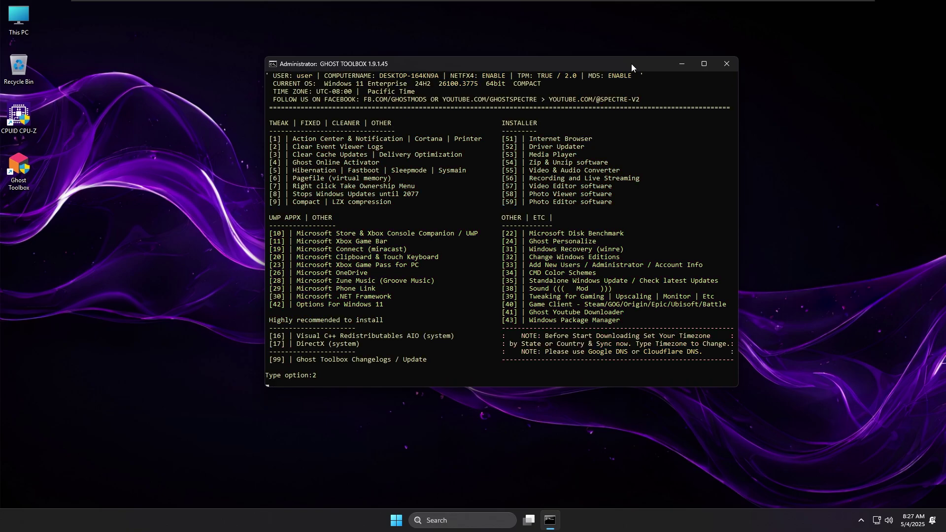
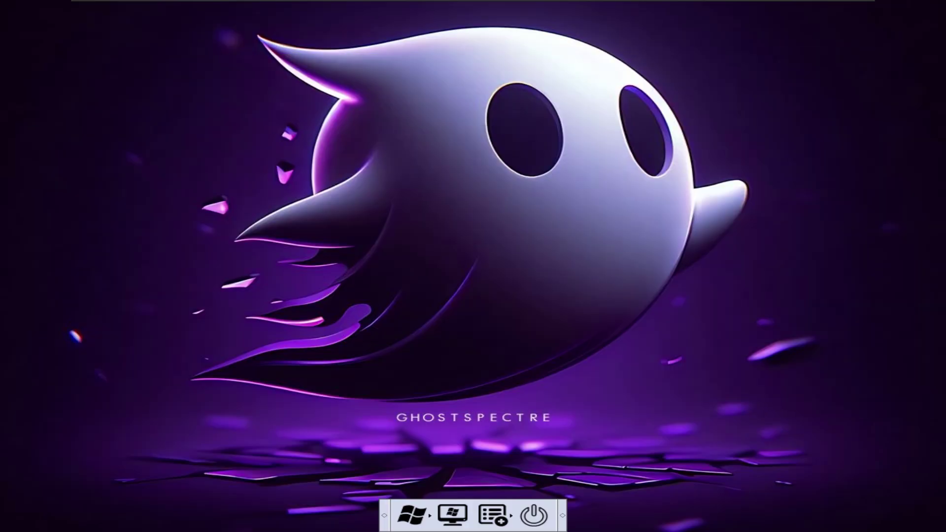
- Look over the boot environment's setup choices, the drives under This PC in Explorer++, and the extra tools
left_click(409, 517)
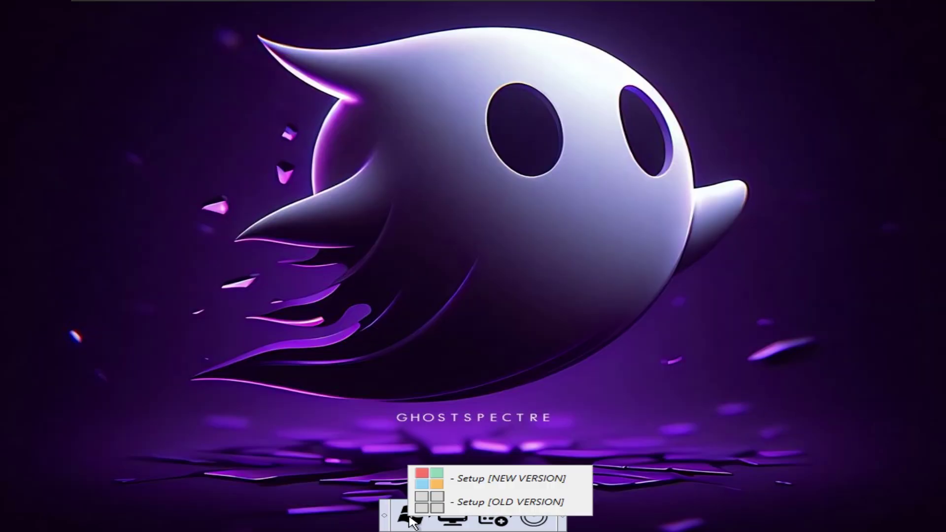
left_click(450, 518)
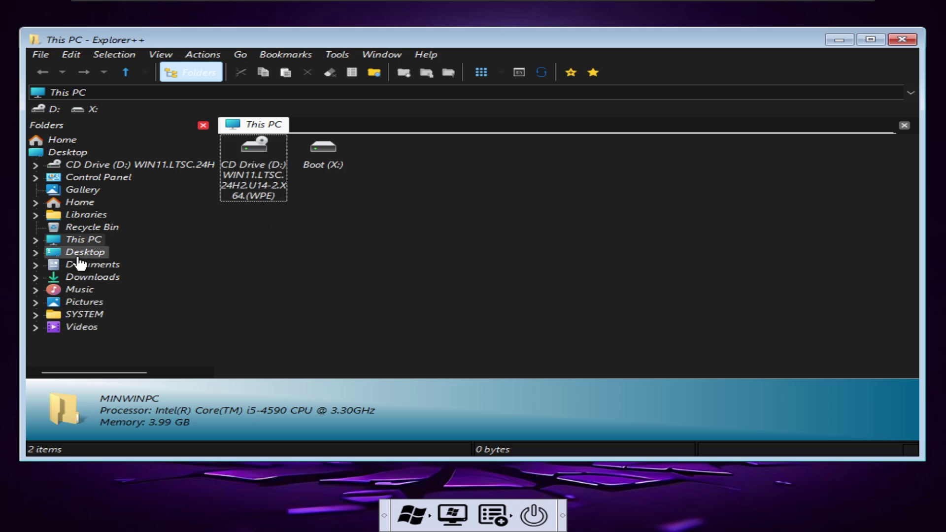
left_click(57, 242)
left_click(902, 39)
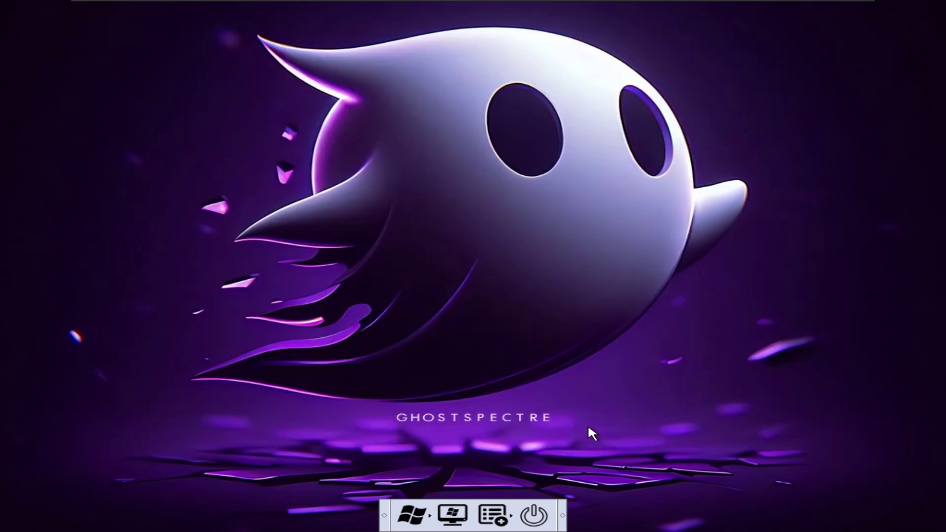
left_click(494, 521)
left_click(561, 458)
- Start the new version of Windows 11 Setup in English (United States) and choose Install Windows 11, agreeing that everything will be deleted
left_click(409, 515)
left_click(462, 482)
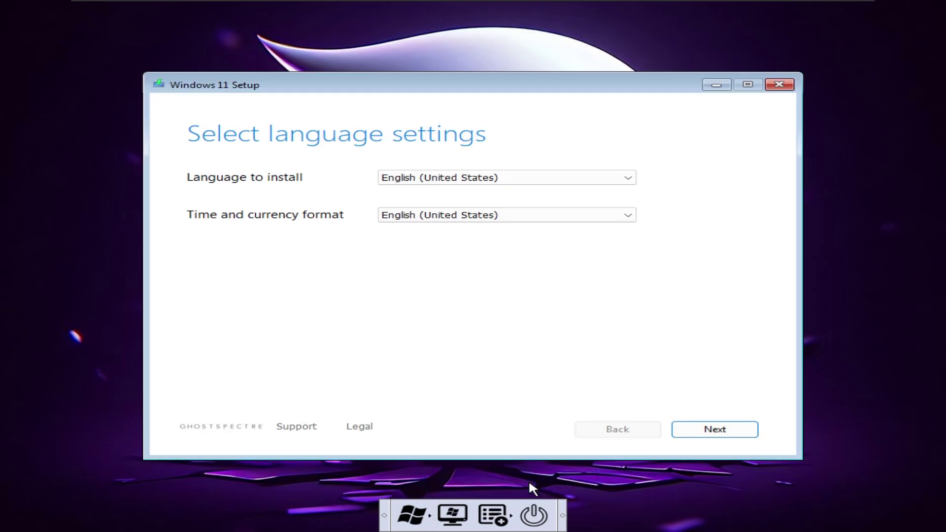
left_click(742, 430)
left_click(744, 430)
left_click(402, 244)
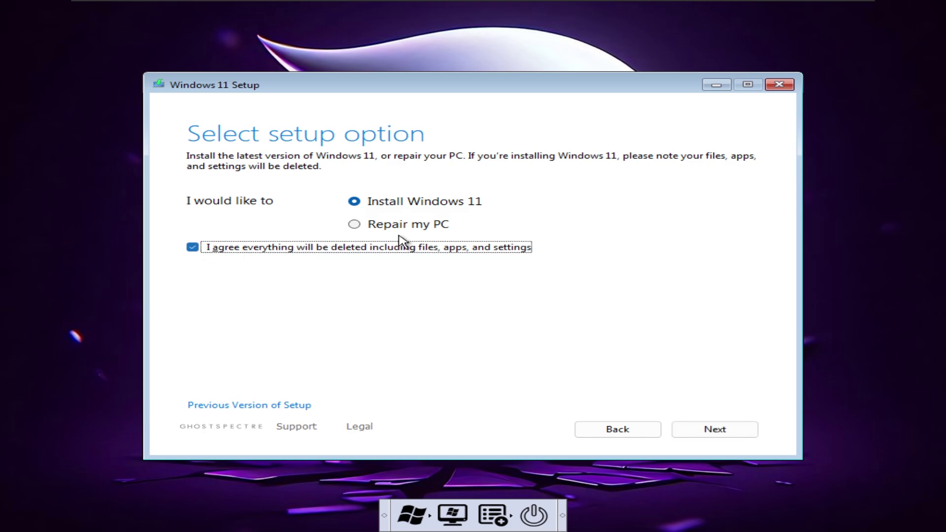
left_click(737, 431)
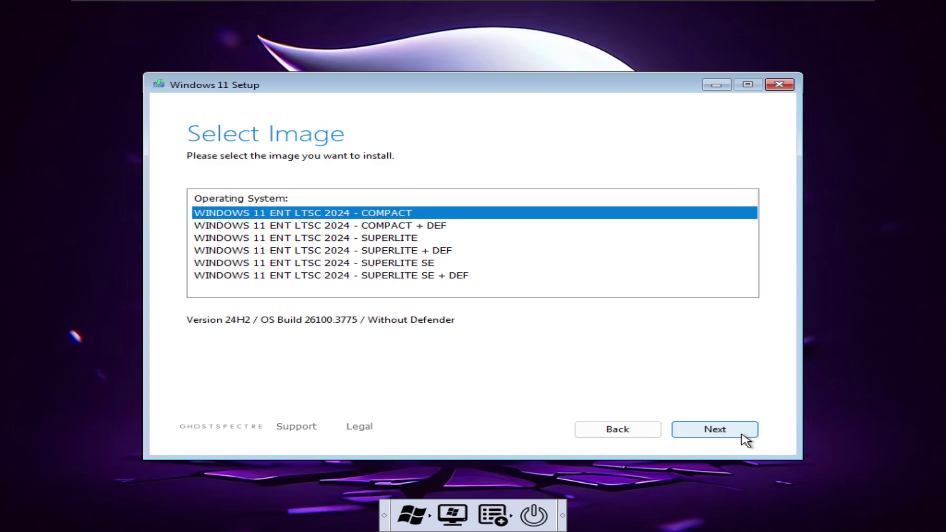
- Select the WINDOWS 11 ENT LTSC 2024 - COMPACT image and start installing it on the Disk 0 unallocated space
left_click(741, 433)
left_click(746, 440)
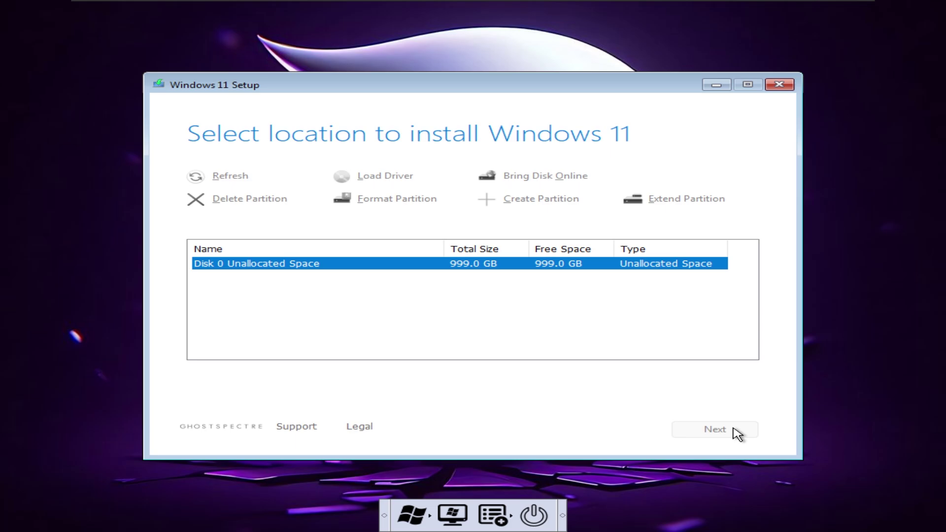
left_click(738, 434)
left_click(737, 433)
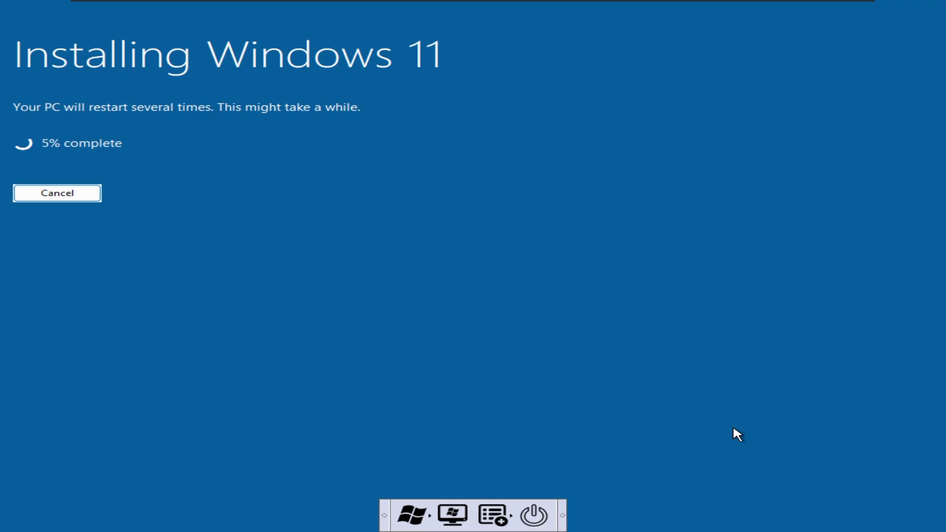